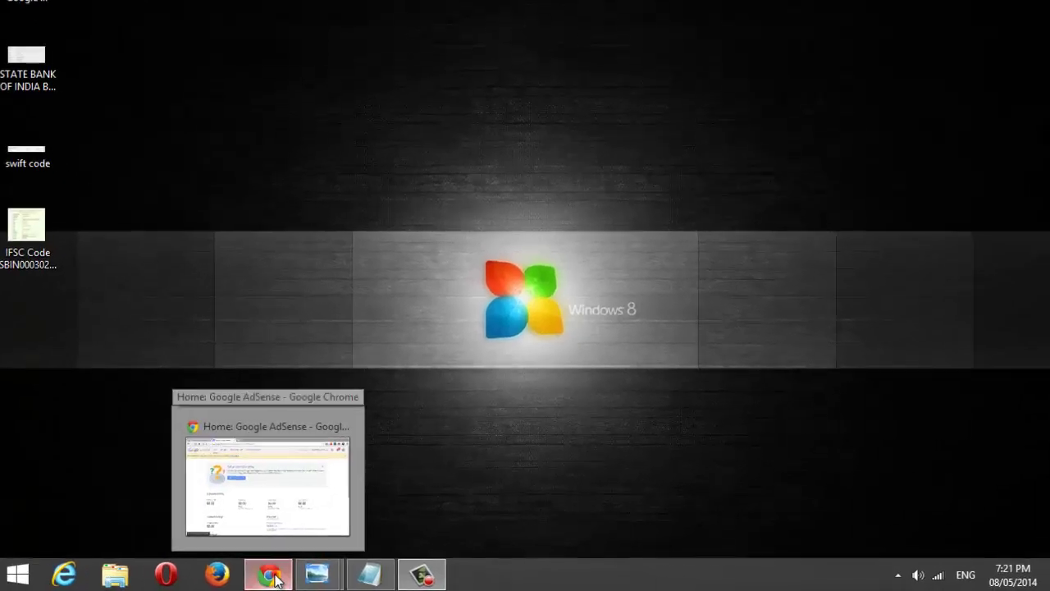
# Open the AdSense Payments page from the settings gear to see the $0.00 balance
pyautogui.click(271, 577)
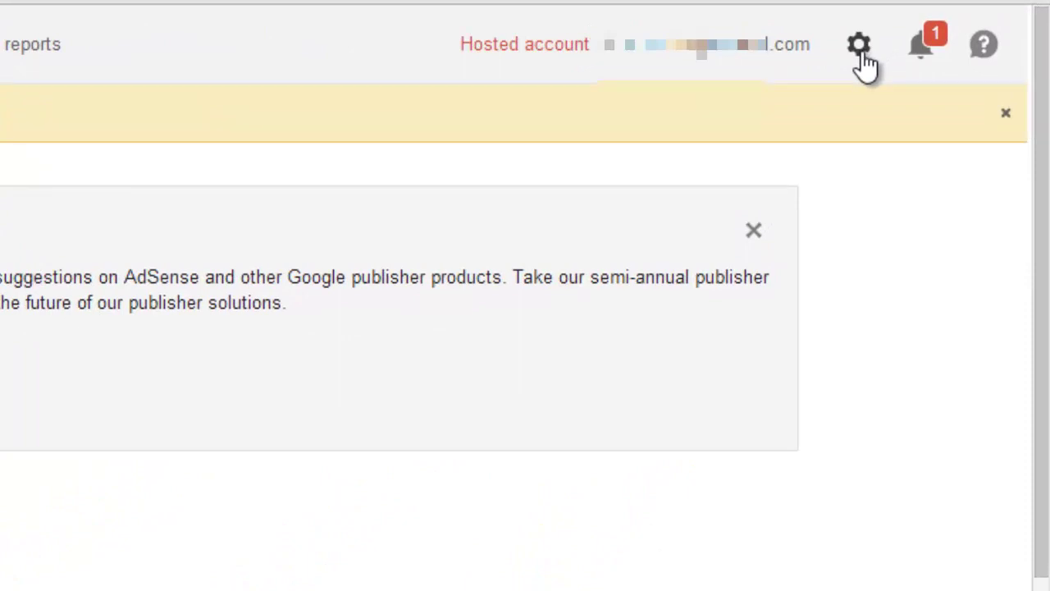
pyautogui.click(862, 49)
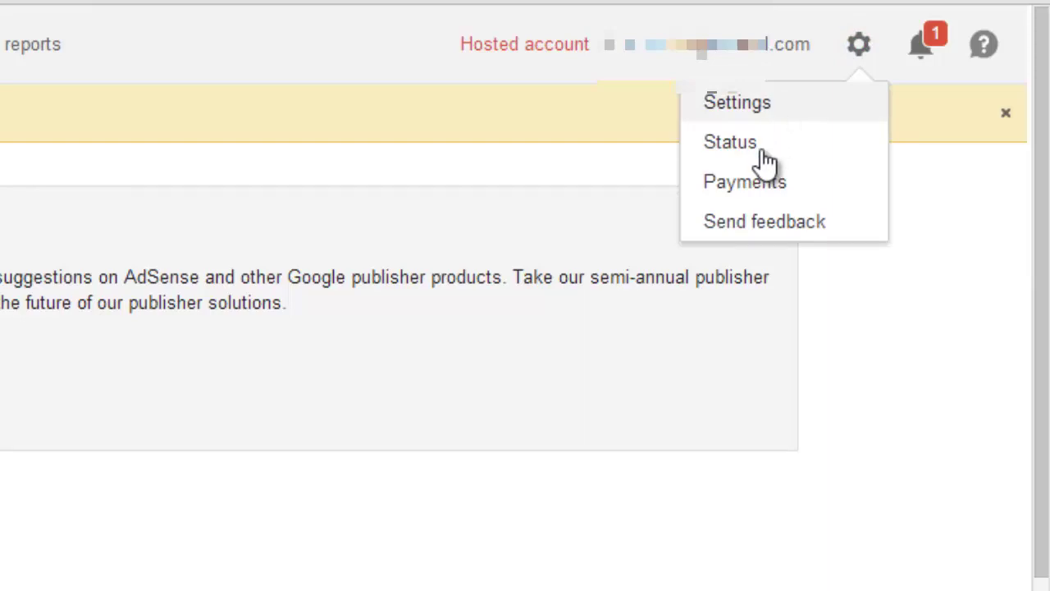
pyautogui.click(771, 182)
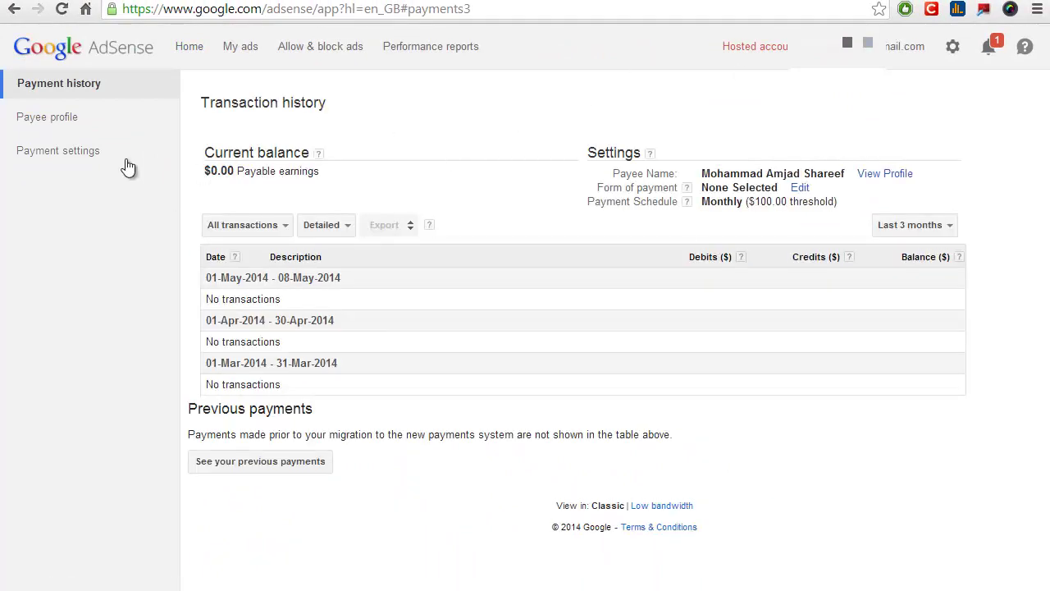
# Go to Payment settings, showing the Monthly $100.00 schedule and no form of payment
pyautogui.click(79, 155)
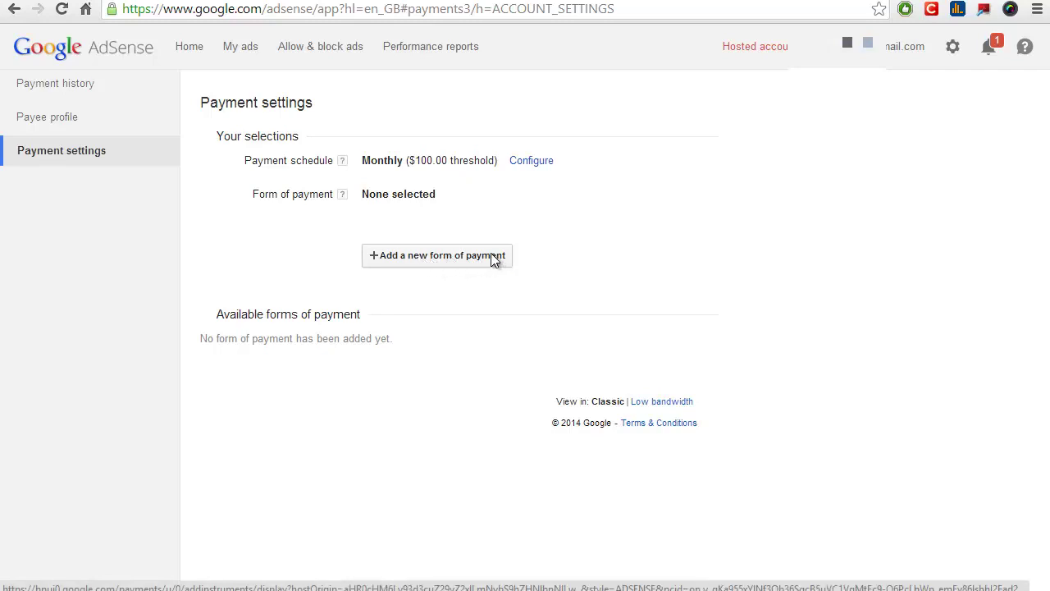
# Start adding a new form of payment and scroll through the empty bank transfer form
pyautogui.click(442, 257)
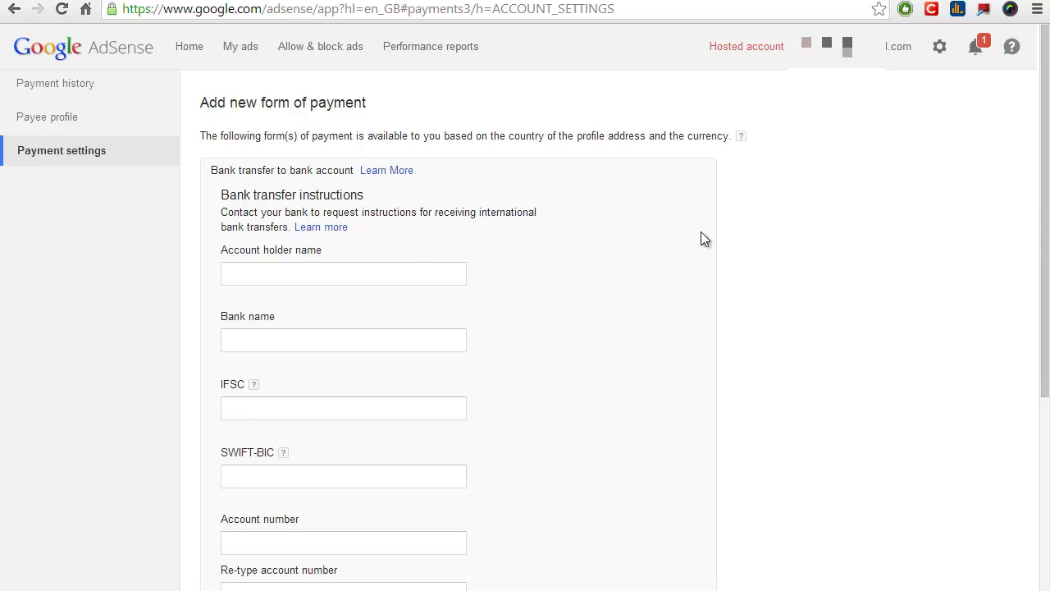
pyautogui.moveTo(1045, 106); pyautogui.dragTo(1047, 127)
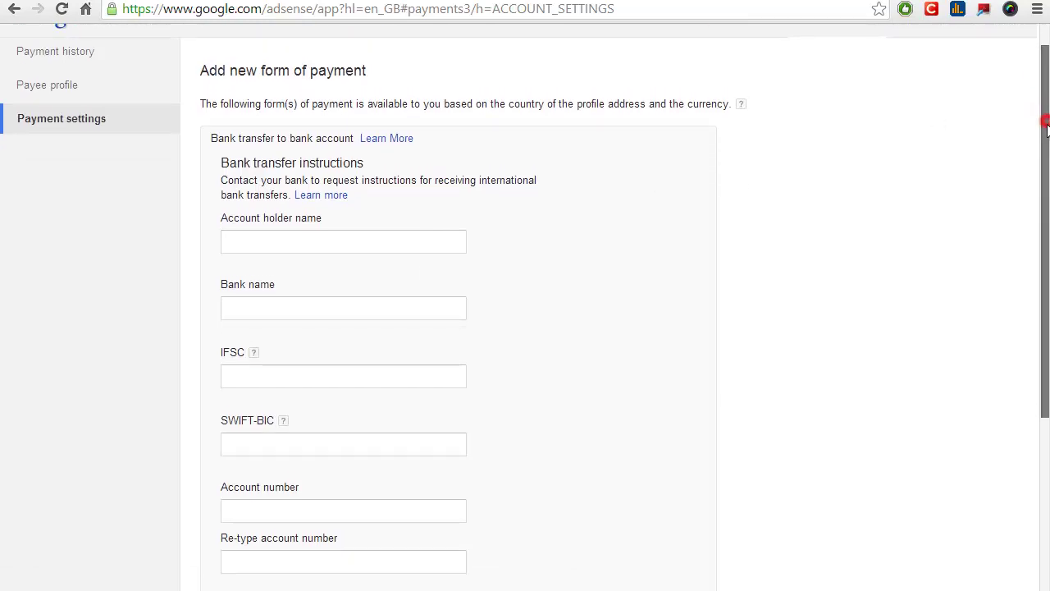
pyautogui.moveTo(1047, 128); pyautogui.dragTo(1047, 137)
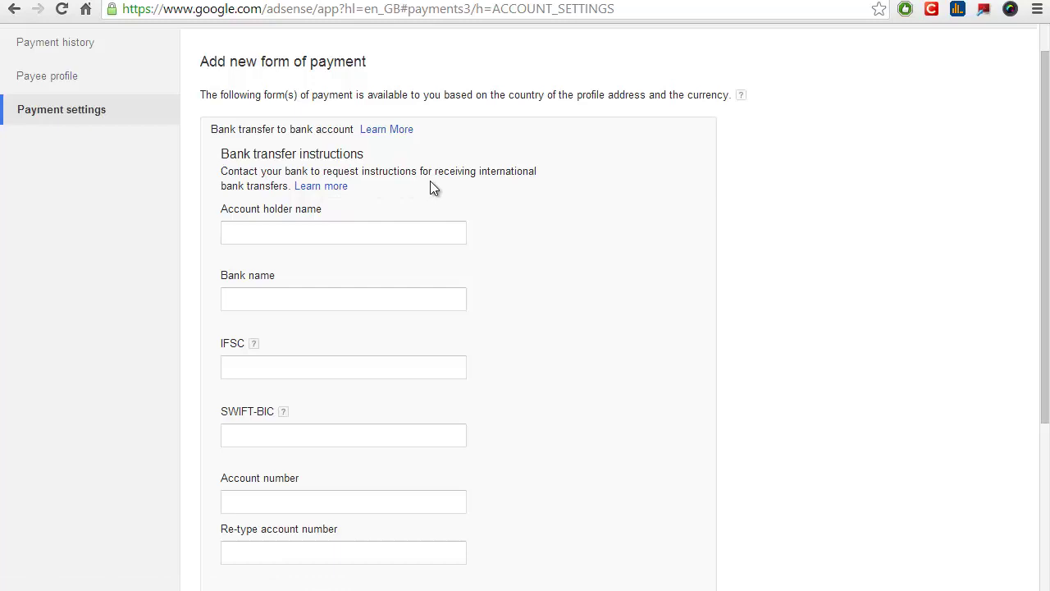
pyautogui.moveTo(1046, 99); pyautogui.dragTo(1046, 151)
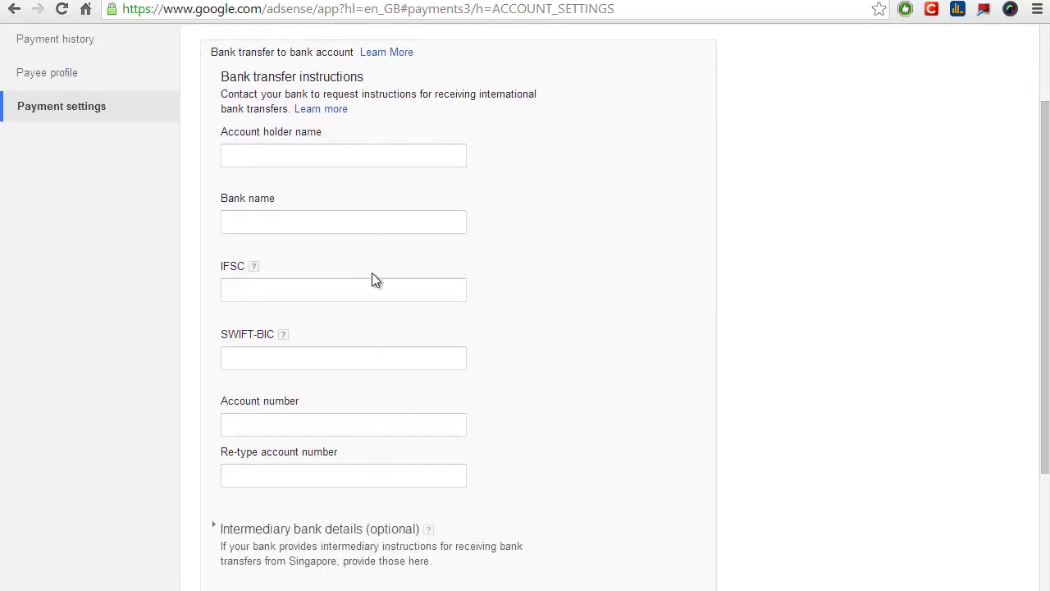
pyautogui.moveTo(1044, 143); pyautogui.dragTo(1043, 267)
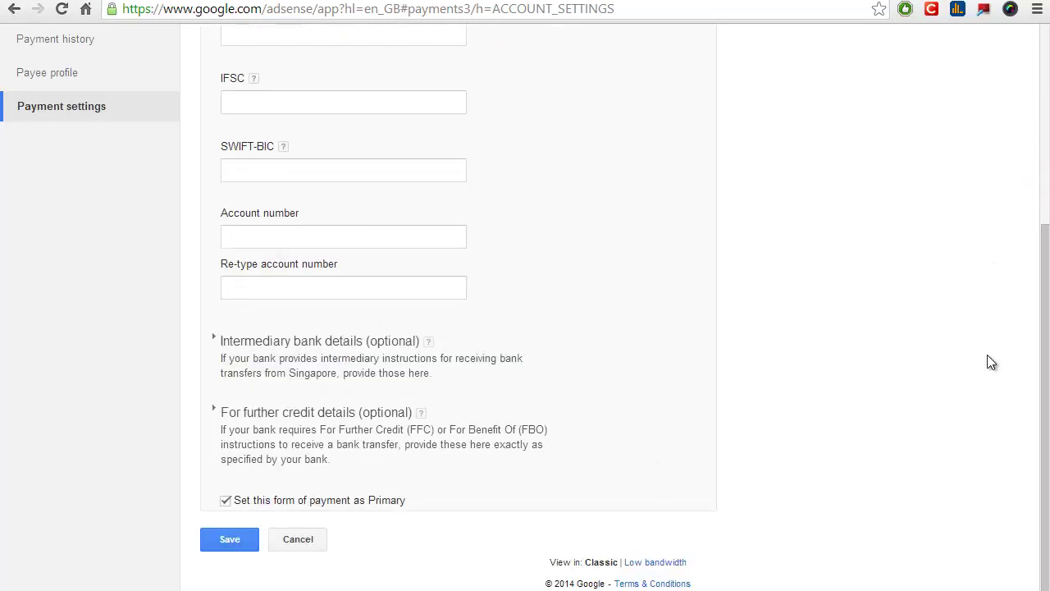
pyautogui.moveTo(1043, 387); pyautogui.dragTo(979, 159)
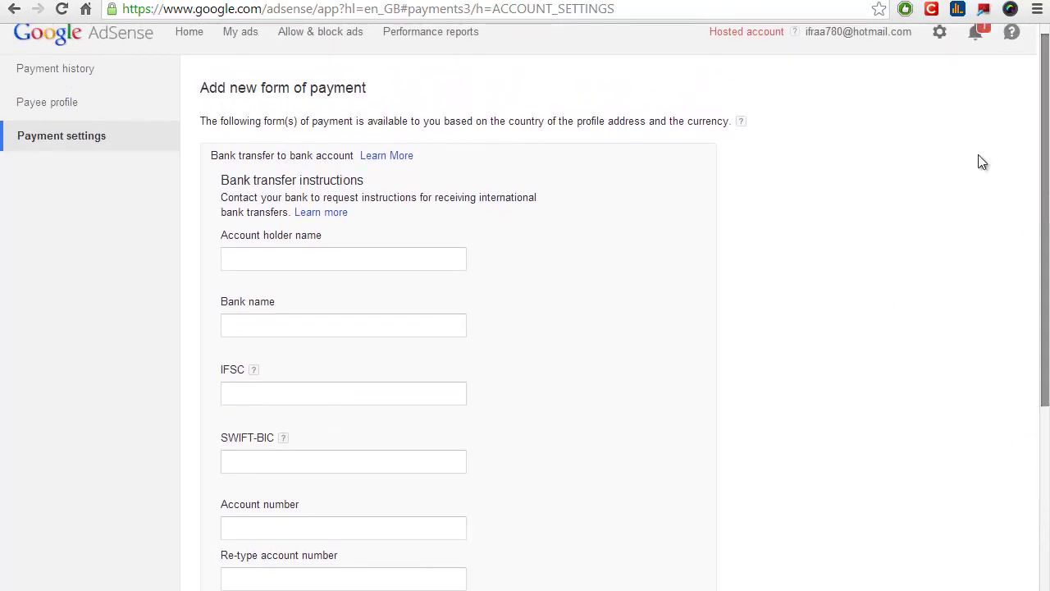
# Enter the account holder's name and the bank name XYZ BANK
pyautogui.click(317, 259)
pyautogui.write('ABC')
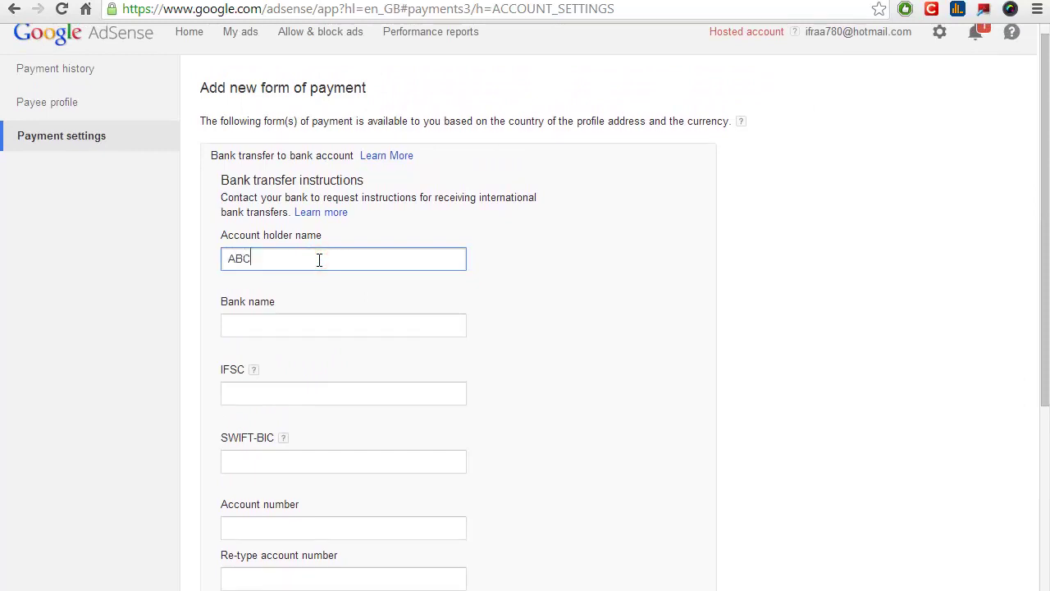
pyautogui.write('D')
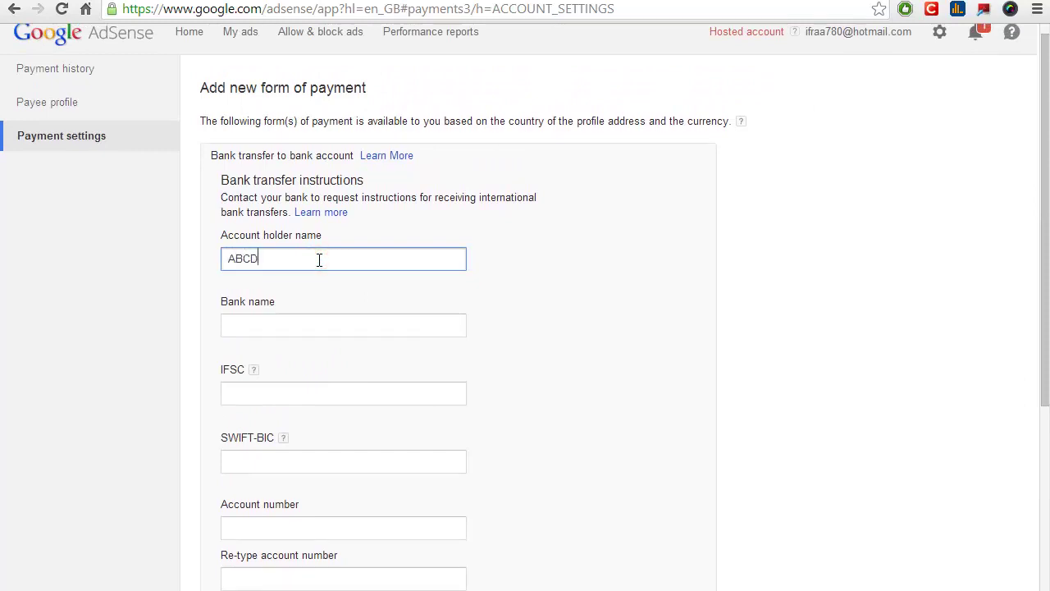
pyautogui.click(312, 324)
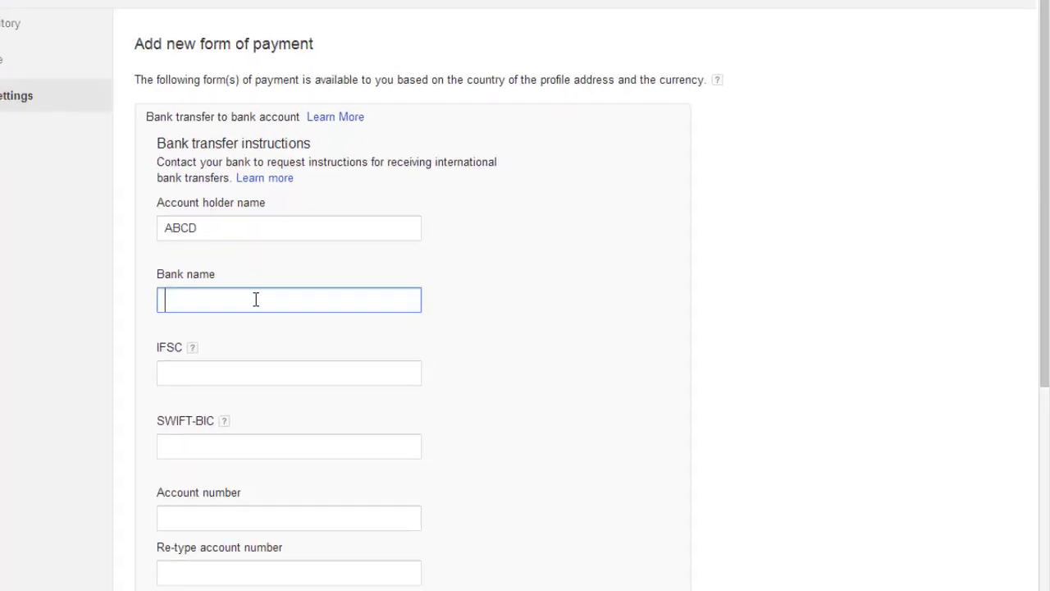
pyautogui.write('XYZ BANK')
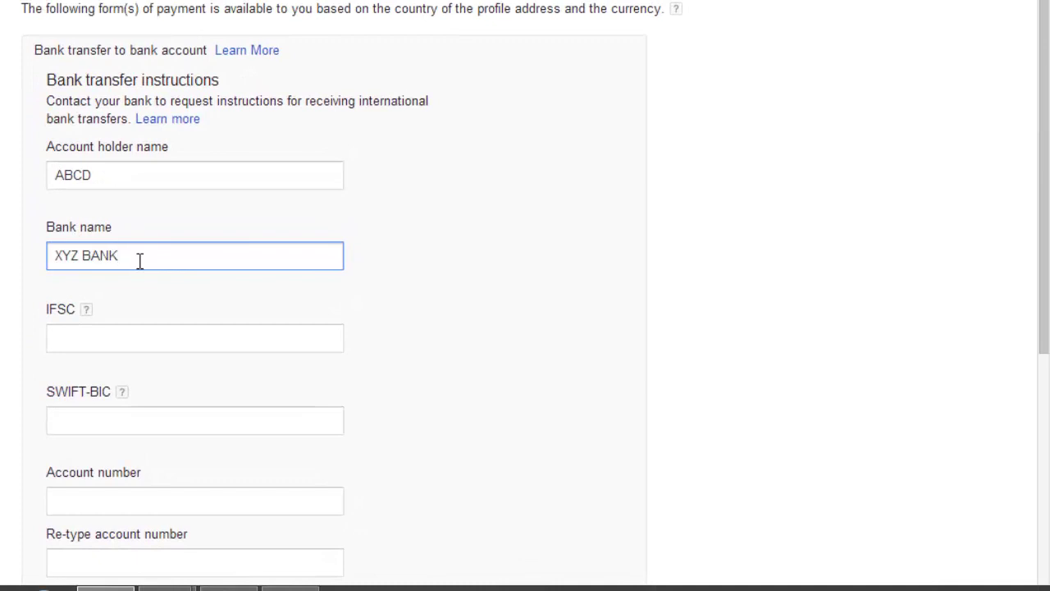
# Enter IFSC code 12345NN002, fixing typing mistakes, and move on to the SWIFT-BIC field
pyautogui.click(143, 345)
pyautogui.write('xxxxx')
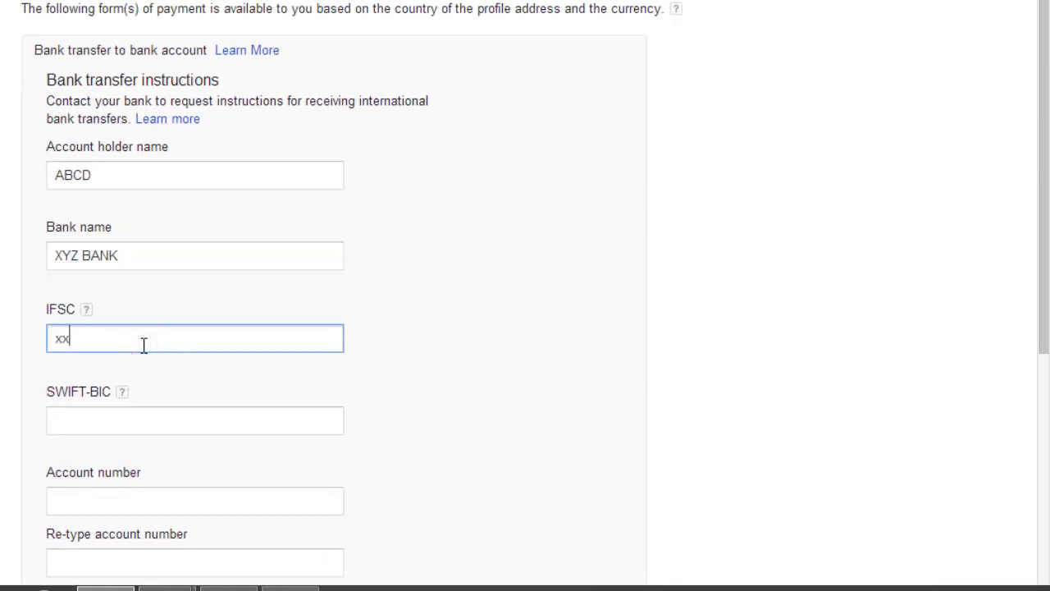
pyautogui.press('BackSpace')
pyautogui.press('BackSpace')
pyautogui.press('BackSpace')
pyautogui.press('BackSpace')
pyautogui.press('BackSpace')
pyautogui.write('12345')
pyautogui.write('NNOO')
pyautogui.press('BackSpace')
pyautogui.press('BackSpace')
pyautogui.write('002')
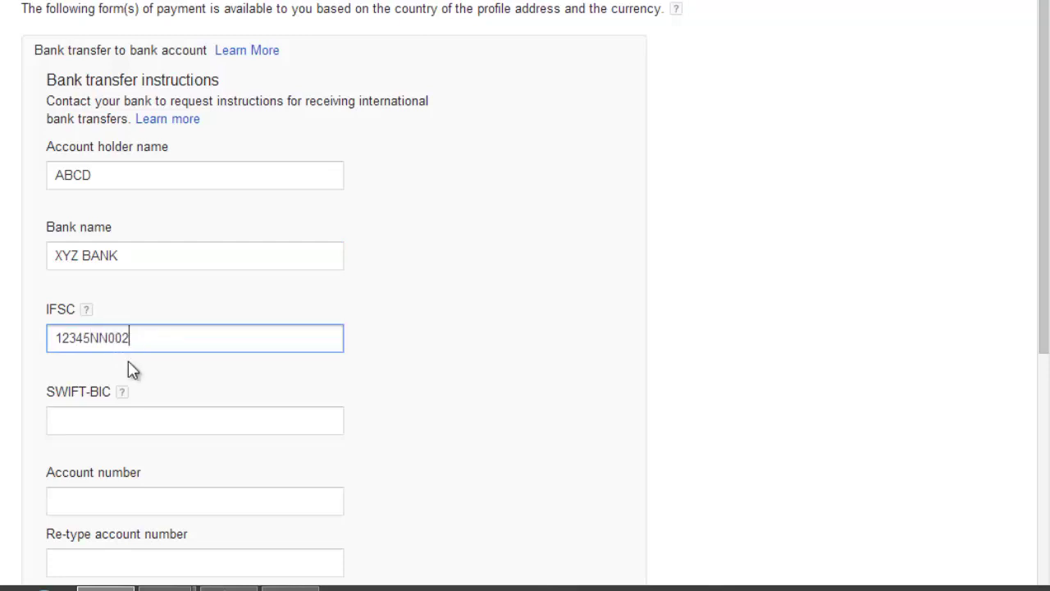
pyautogui.click(110, 427)
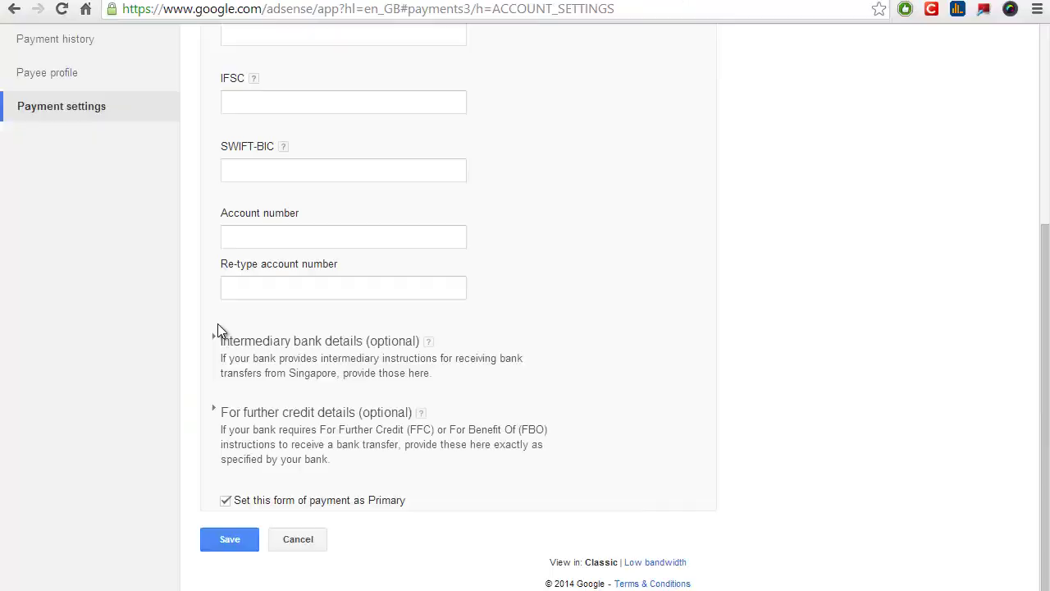
pyautogui.moveTo(428, 347)
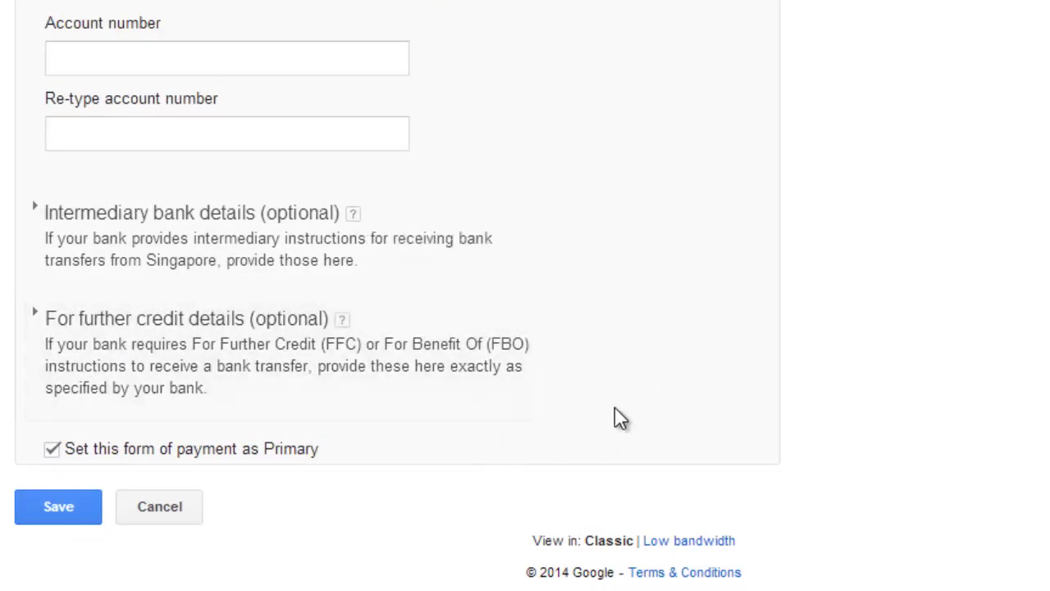
pyautogui.moveTo(348, 324)
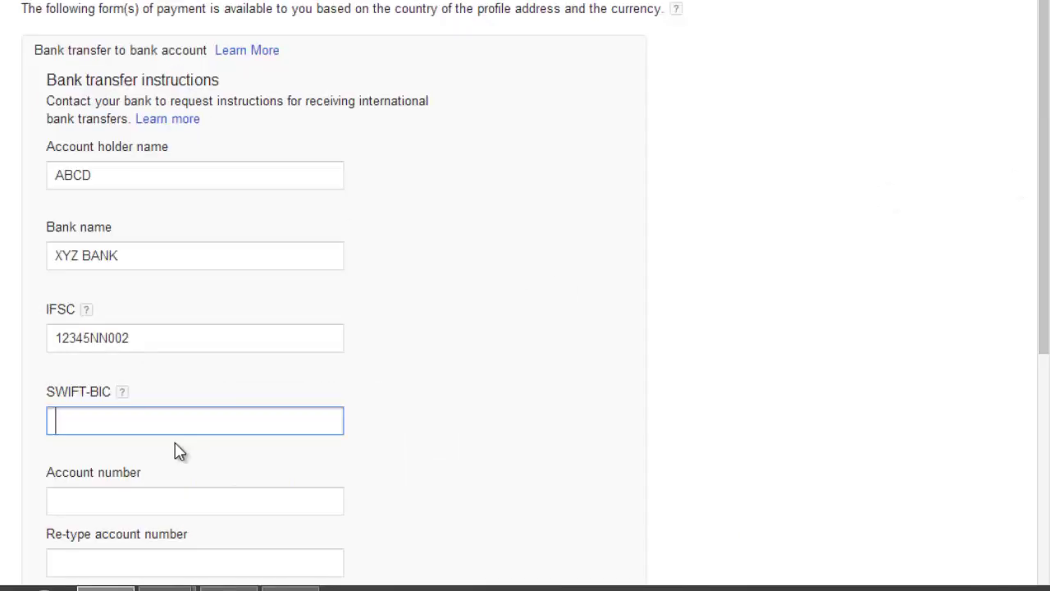
# Enter the bank account number and re-type it identically in the confirmation field
pyautogui.click(166, 499)
pyautogui.write('001')
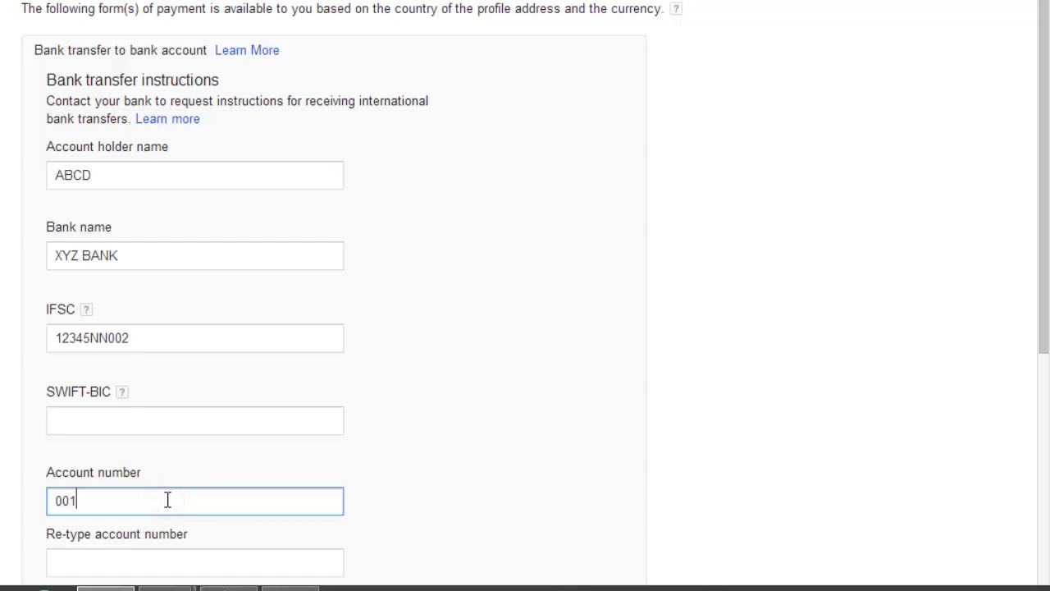
pyautogui.write('122334455')
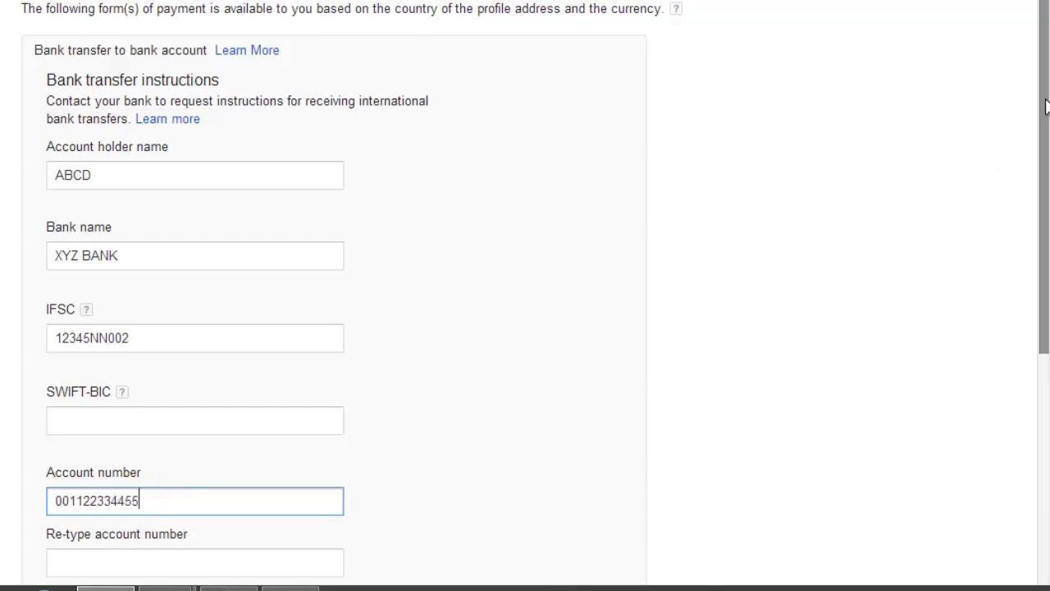
pyautogui.scroll(-3, 1040, 100)
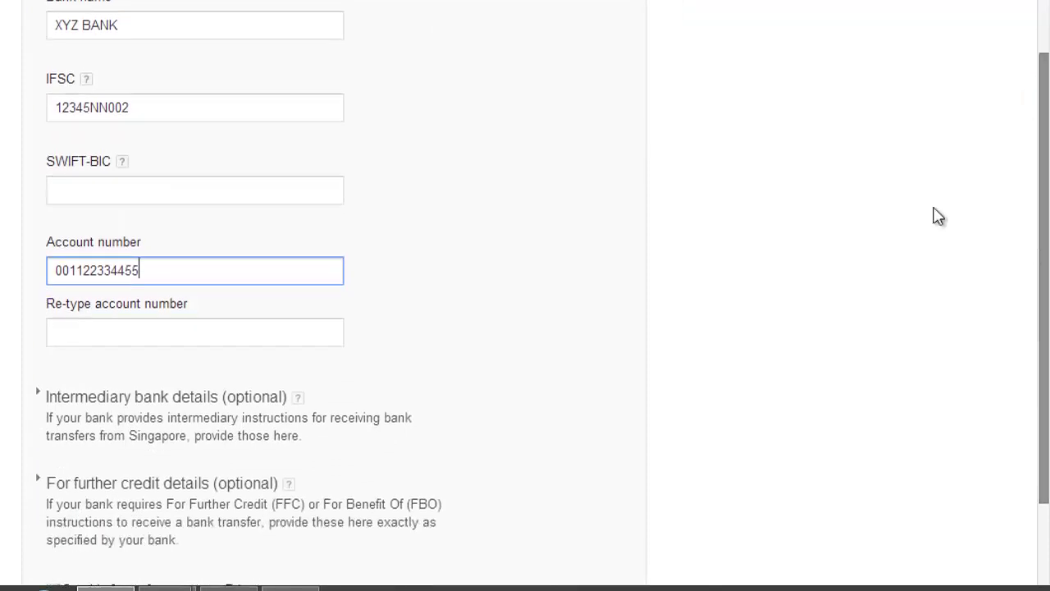
pyautogui.click(337, 332)
pyautogui.write('0011')
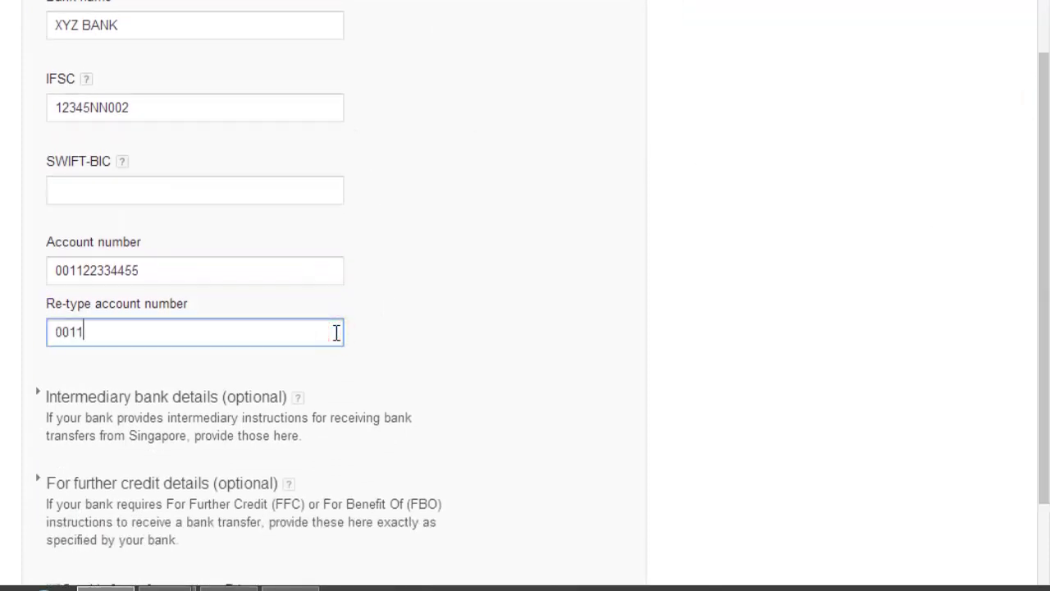
pyautogui.write('22334455')
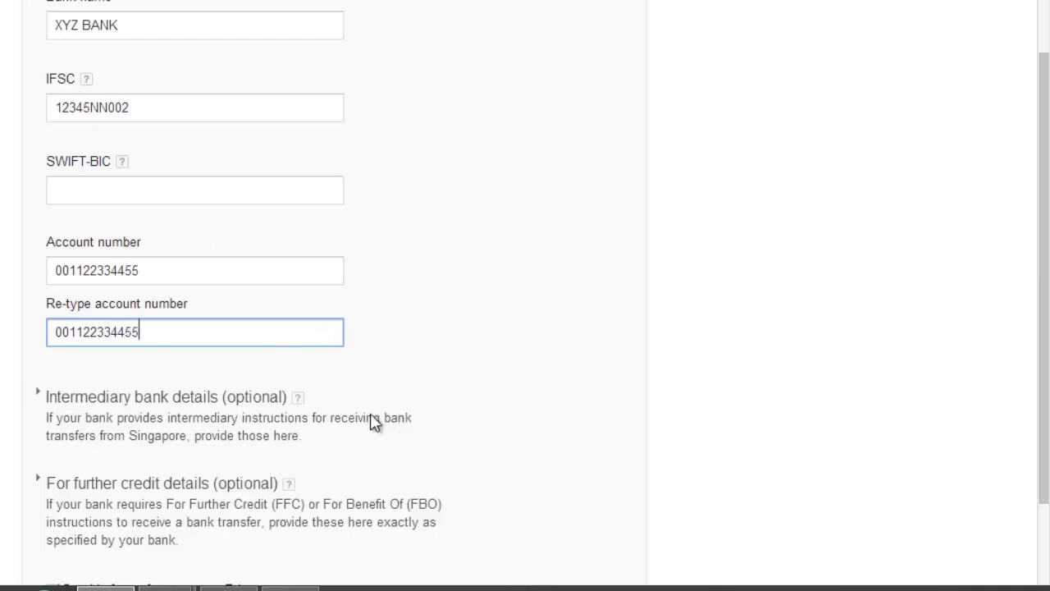
pyautogui.moveTo(1047, 178)
pyautogui.mouseDown()
pyautogui.moveTo(1048, 250)
pyautogui.moveTo(1048, 163)
pyautogui.mouseUp()
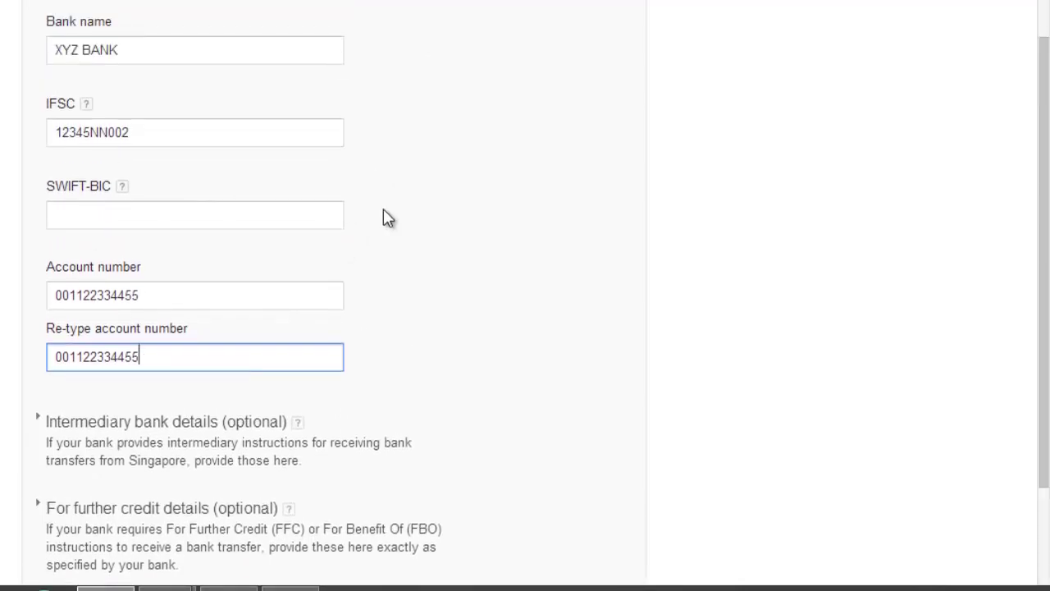
pyautogui.moveTo(1043, 122); pyautogui.dragTo(1043, 101)
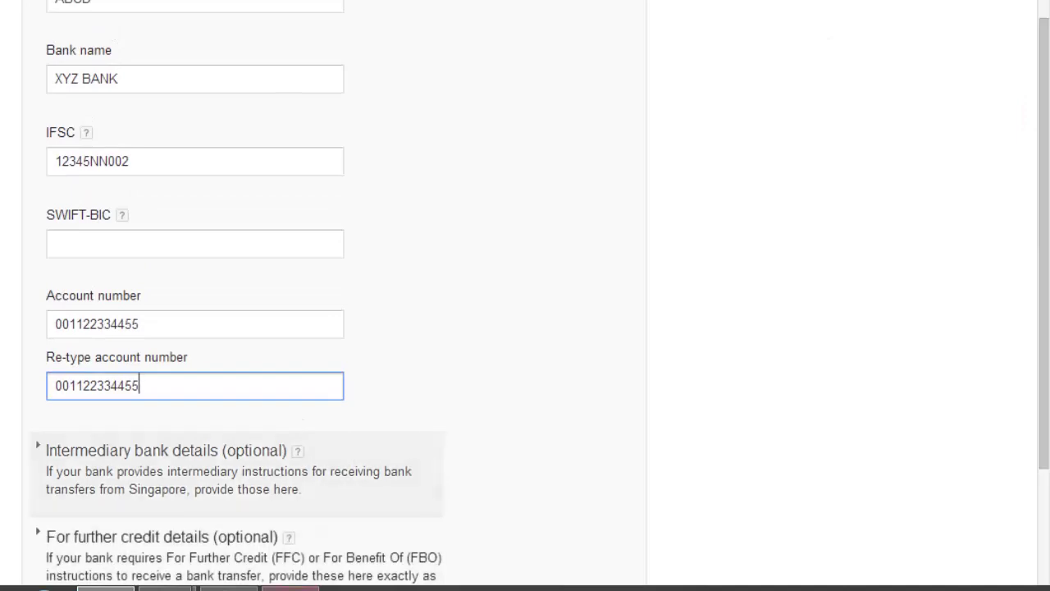
pyautogui.click(290, 588)
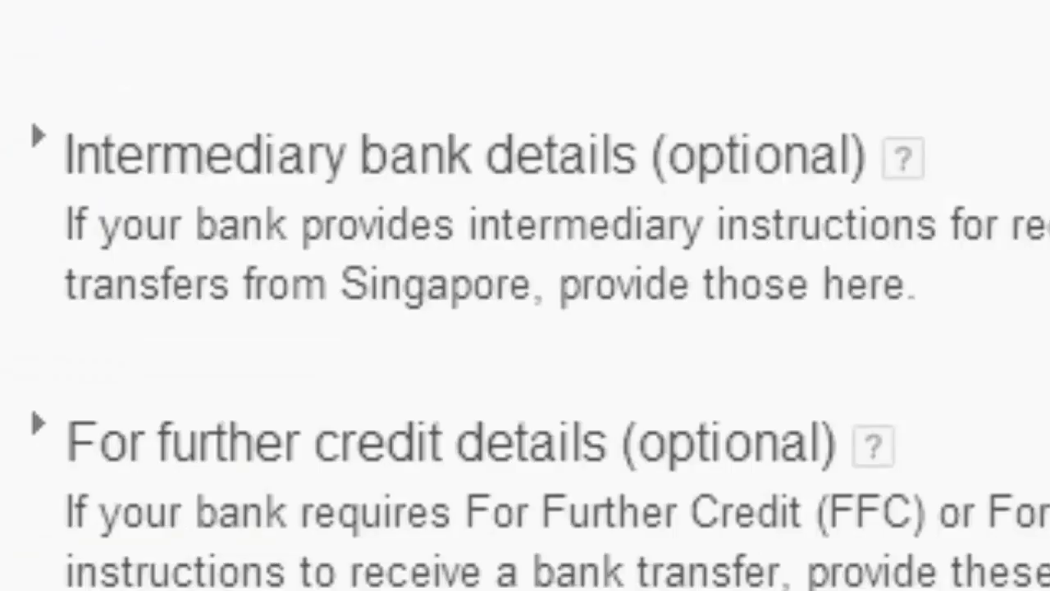
# Save the bank transfer as the primary payment method and view the Form of payment help
pyautogui.click(955, 515)
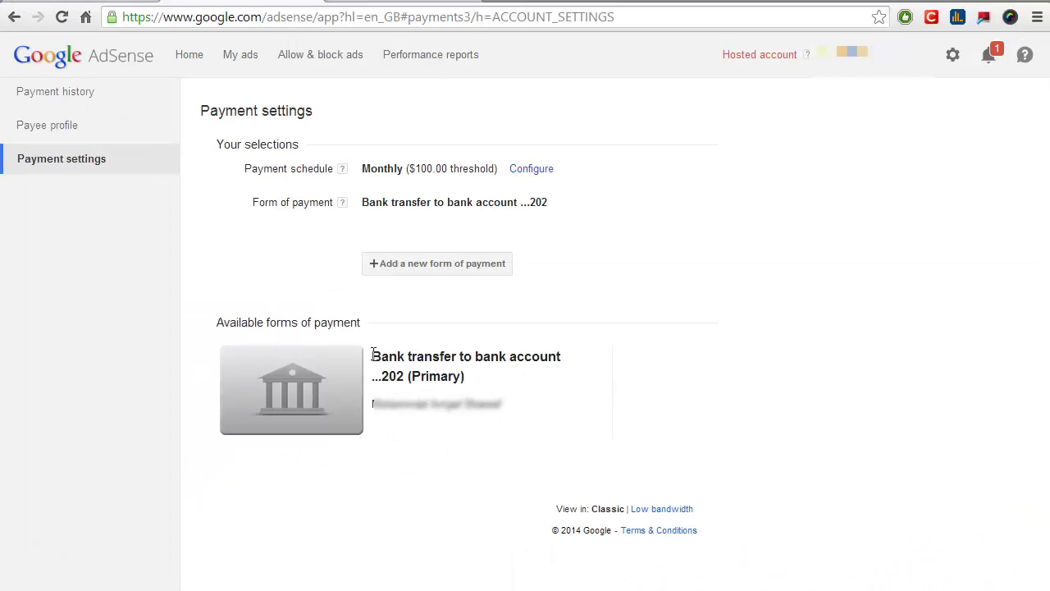
pyautogui.click(343, 203)
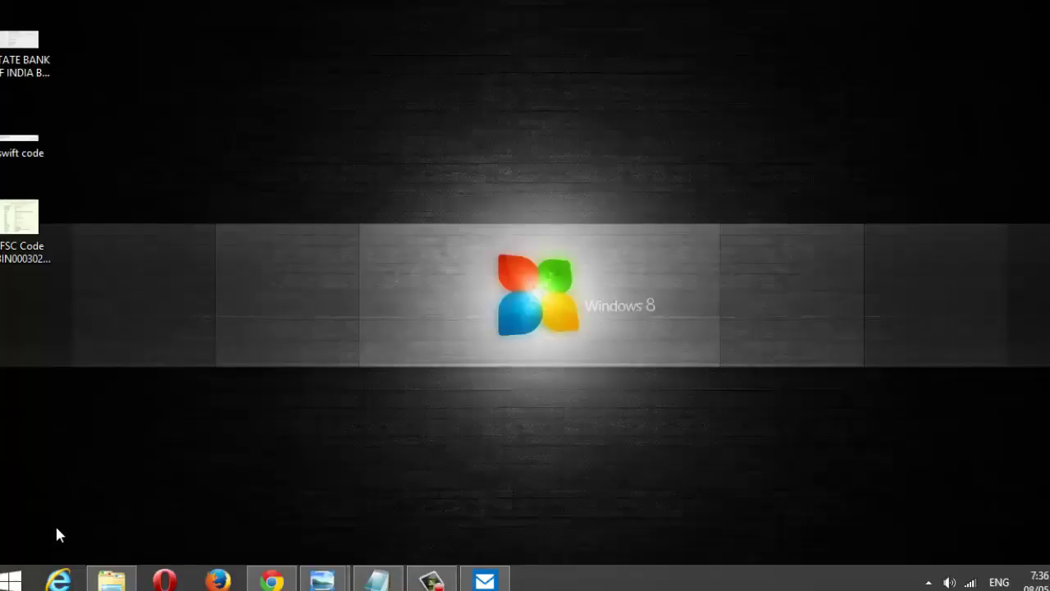
# Open Mail from the Start screen and read AdSense's email confirming the primary payment change
pyautogui.click(9, 582)
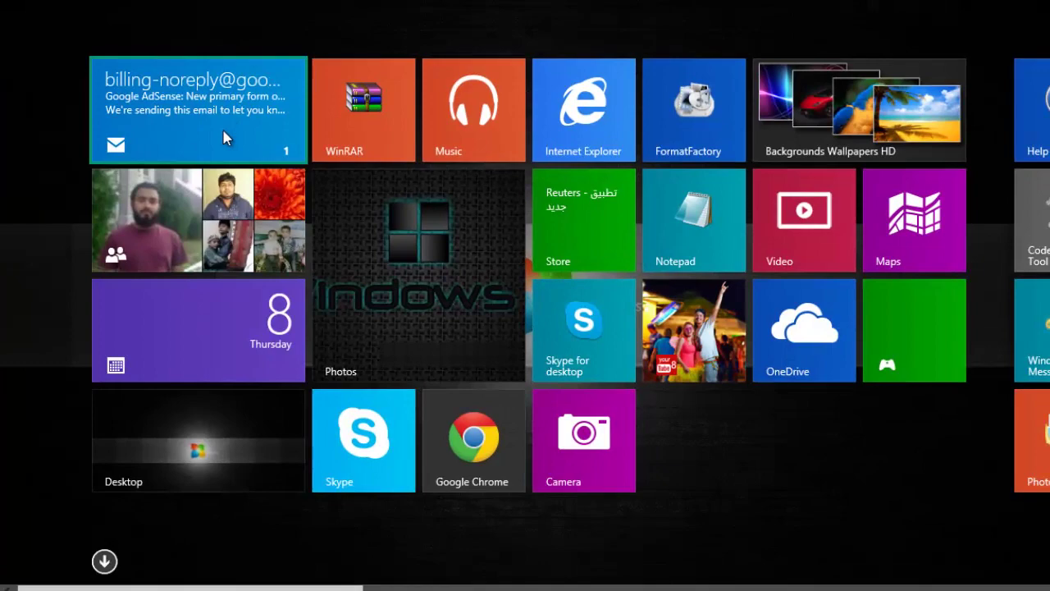
pyautogui.click(222, 130)
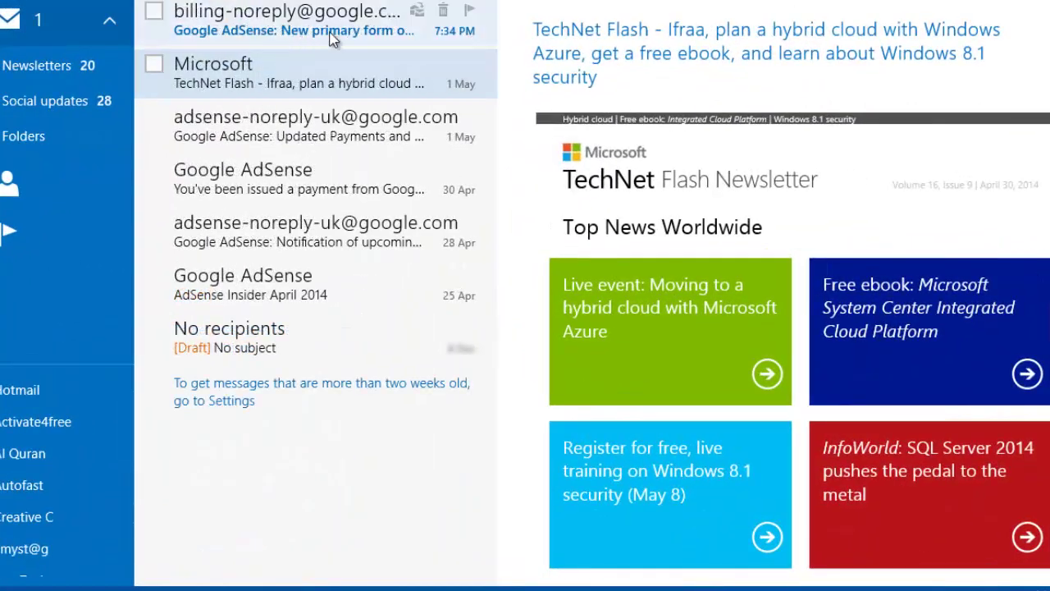
pyautogui.click(333, 39)
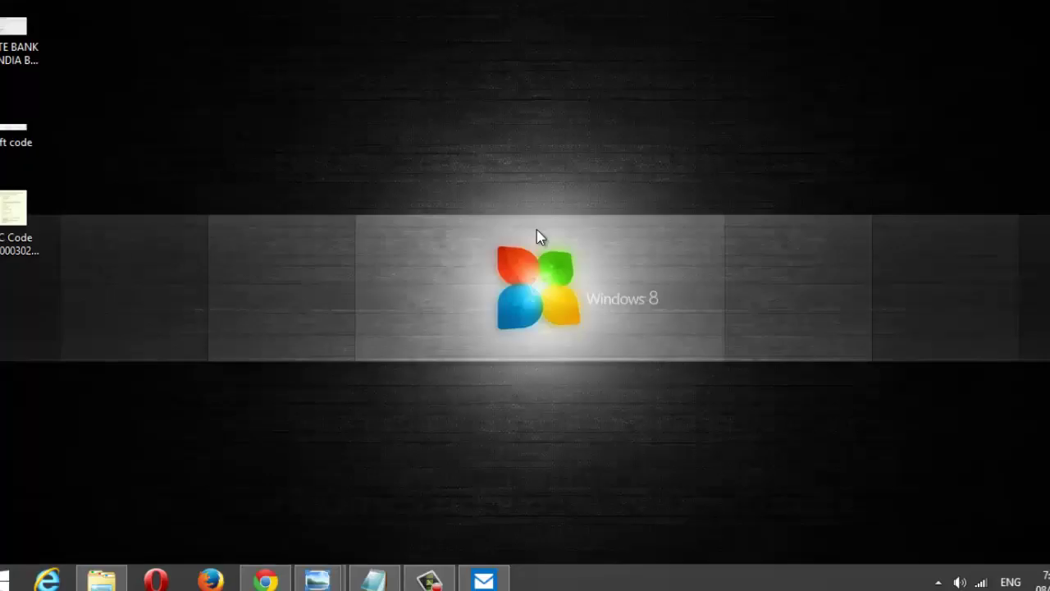
# Restore the screen recorder's control window from the taskbar
pyautogui.moveTo(448, 581)
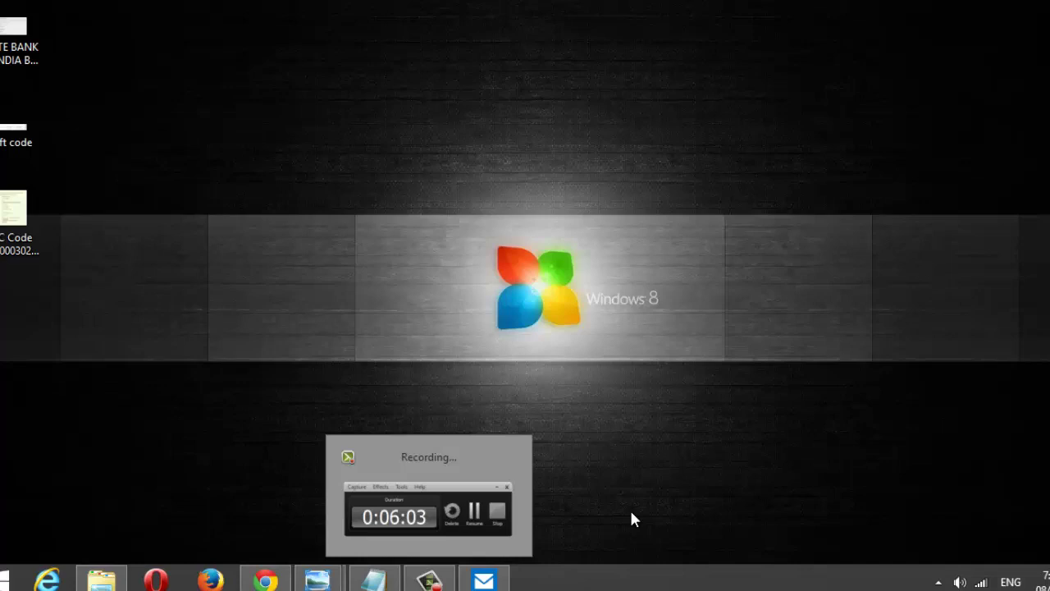
pyautogui.click(429, 495)
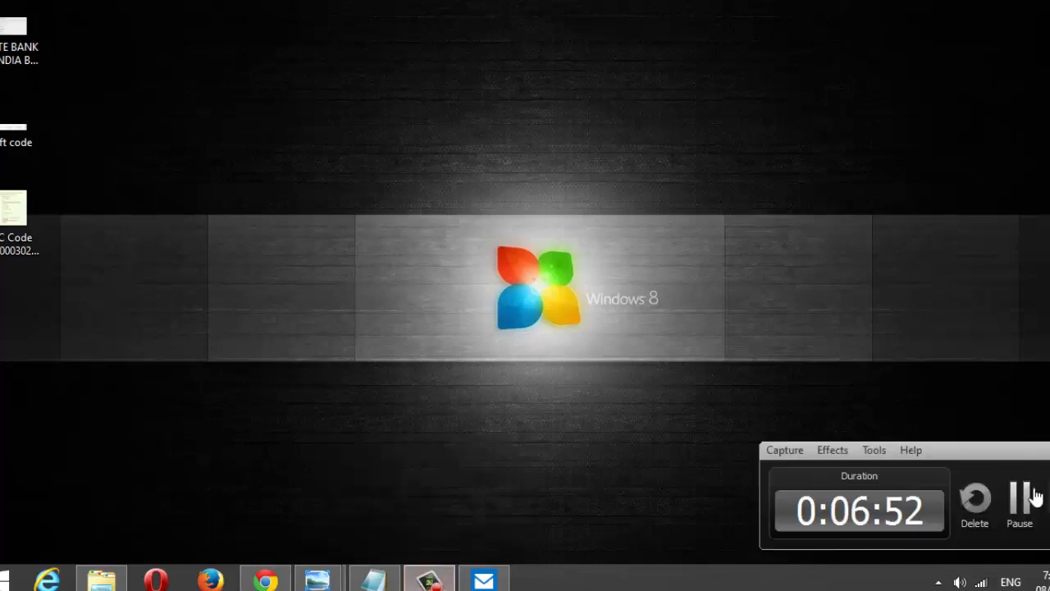